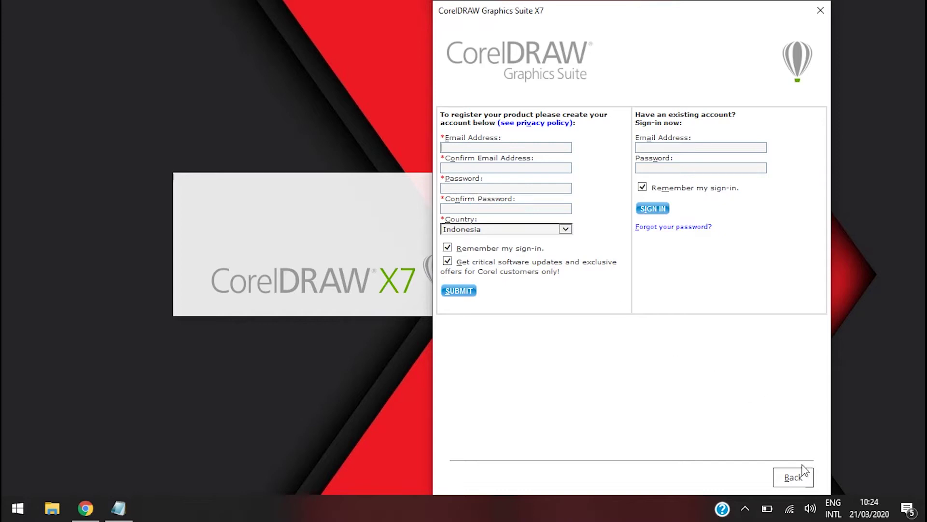
Step: Dismiss the account registration window and close the licence notice to reach the CorelDRAW X7 welcome screen
click(823, 9)
click(466, 304)
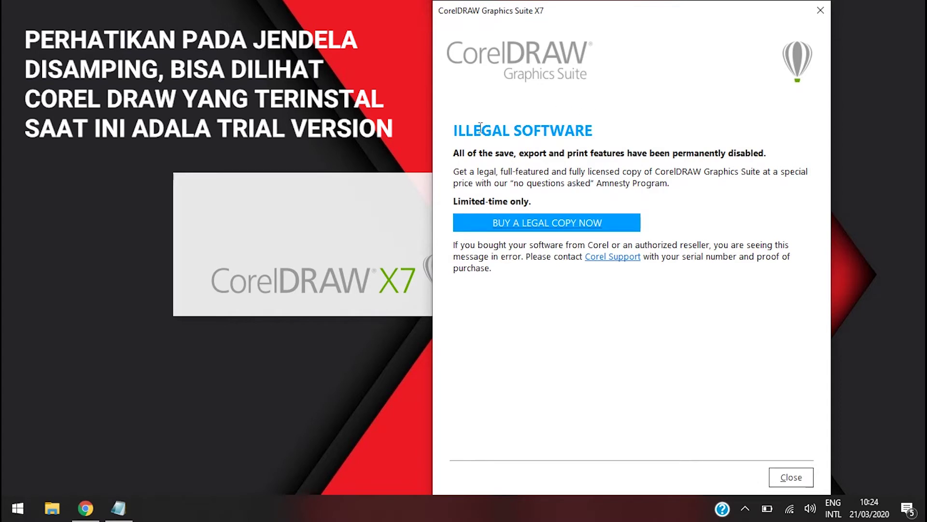
drag(452, 130, 595, 137)
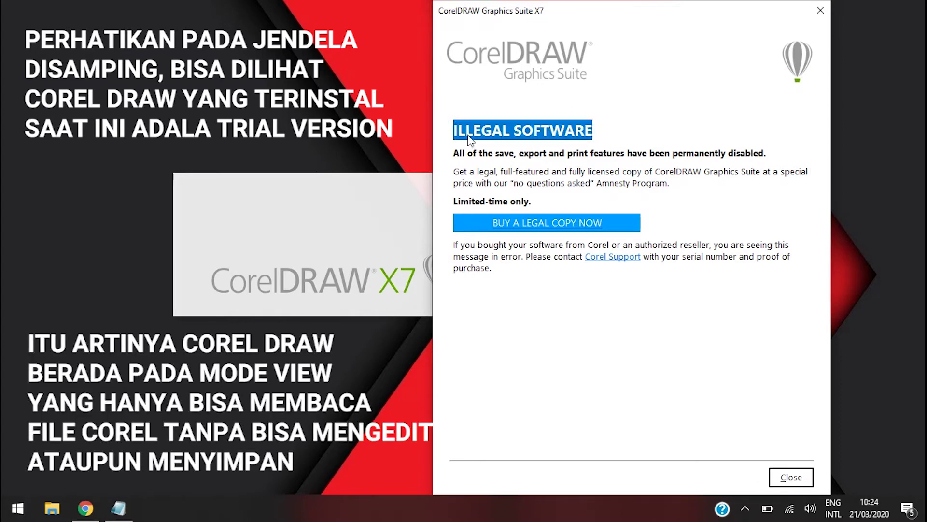
click(806, 478)
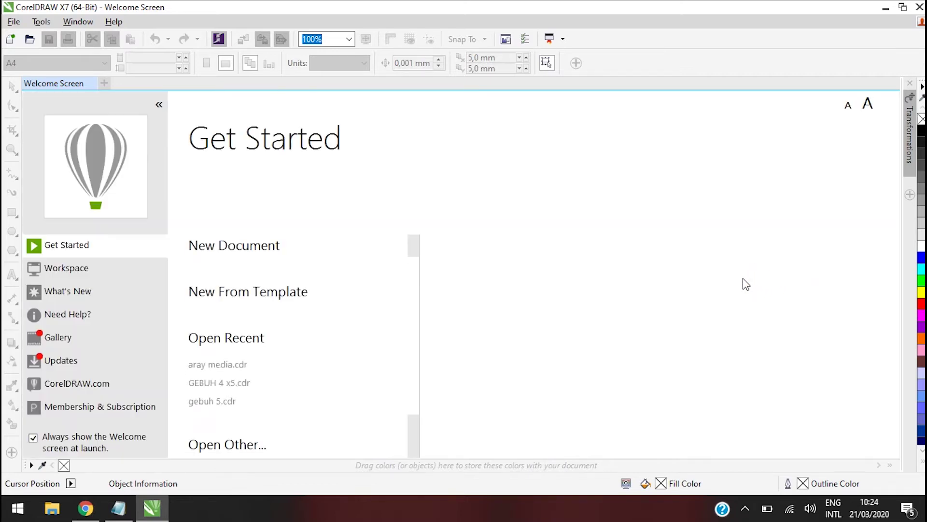
Step: Check whether the save, export and print commands are available for files
click(14, 22)
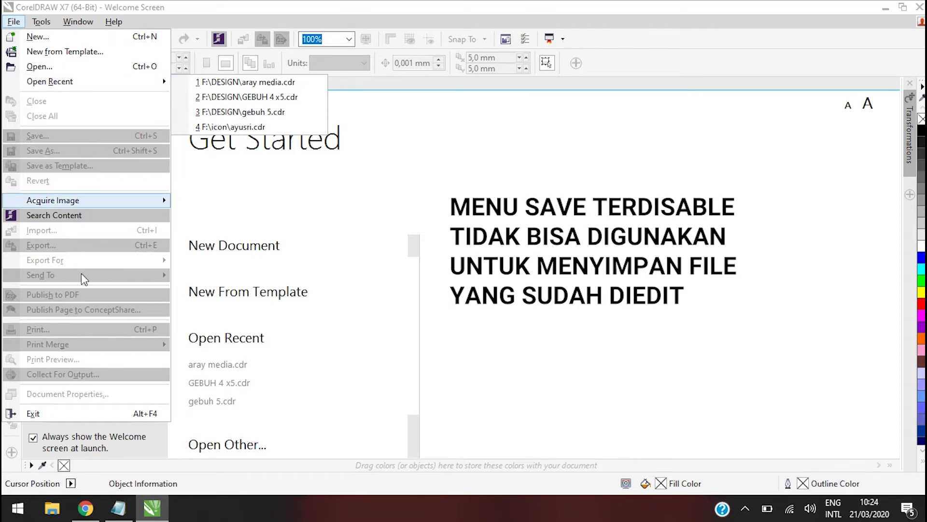
click(531, 169)
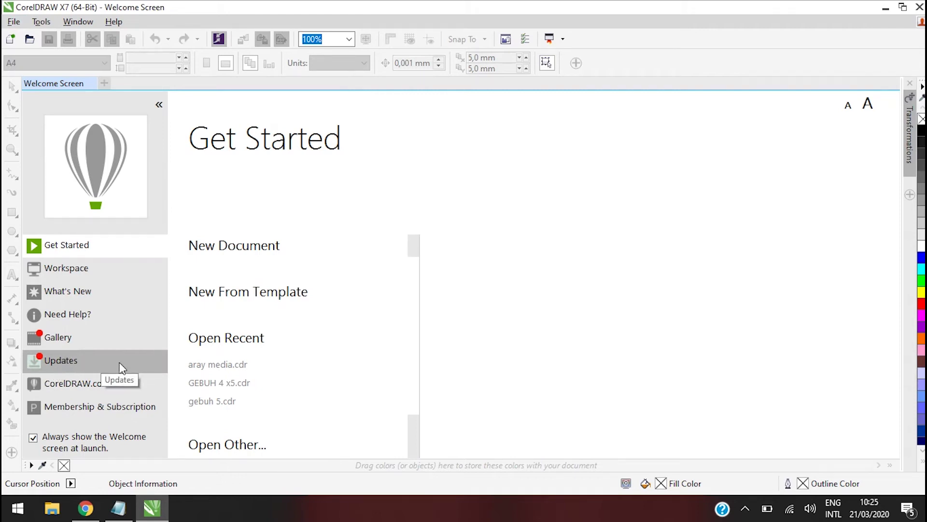
Step: Turn off notifications about available product updates, news, and tutorials on the Updates page
click(86, 362)
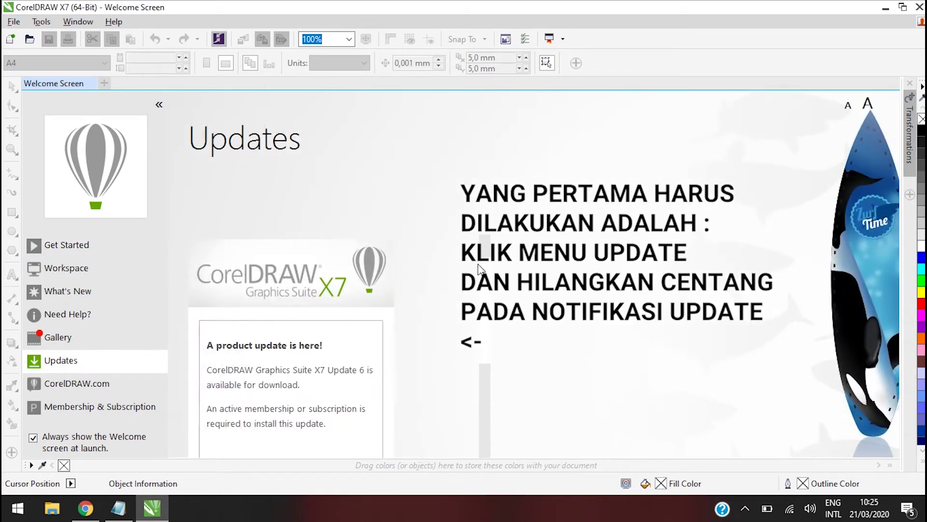
drag(486, 271, 484, 357)
click(194, 433)
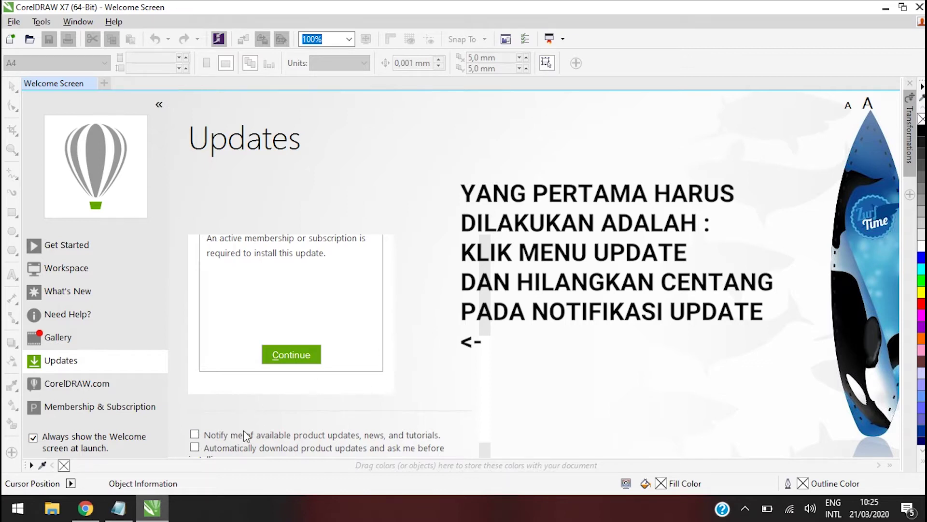
Step: Quit CorelDRAW and close the Viewer Mode notice
click(919, 8)
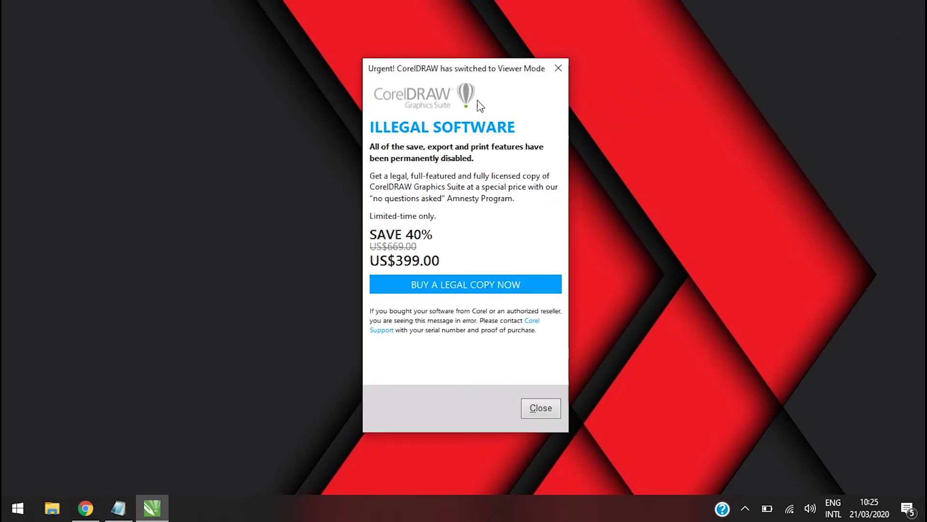
drag(369, 127, 528, 127)
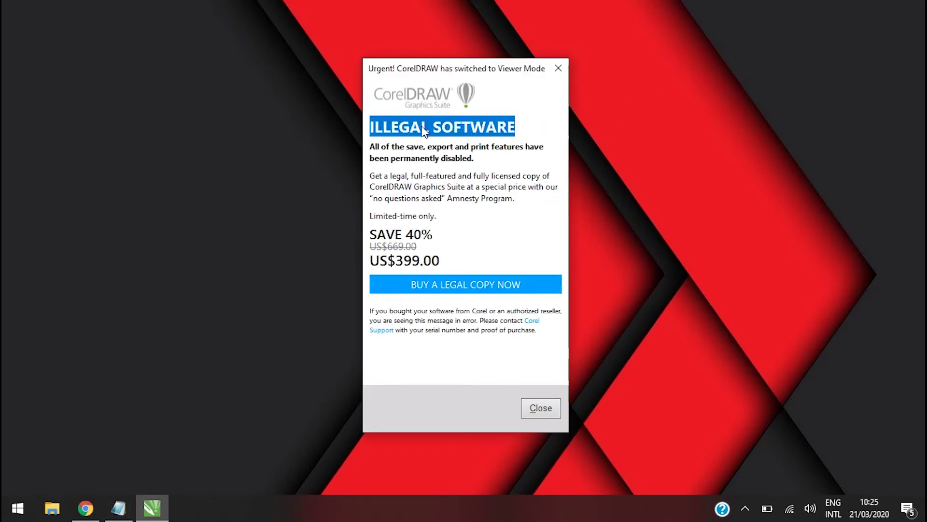
click(423, 127)
drag(369, 129, 513, 129)
click(395, 130)
drag(370, 127, 532, 128)
click(540, 408)
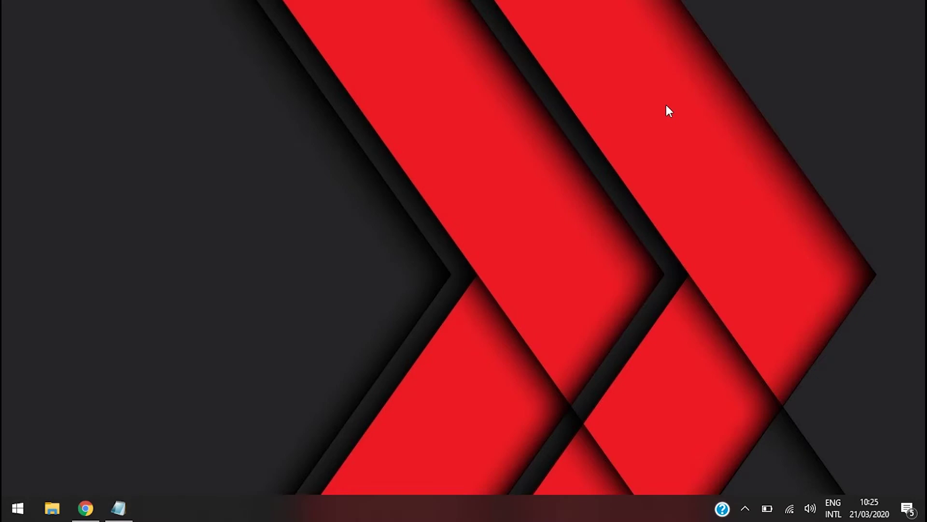
Step: Switch to File Explorer and open the folder C:\Program Files\Corel\CorelDRAW Graphics Suite X7
key(super+e)
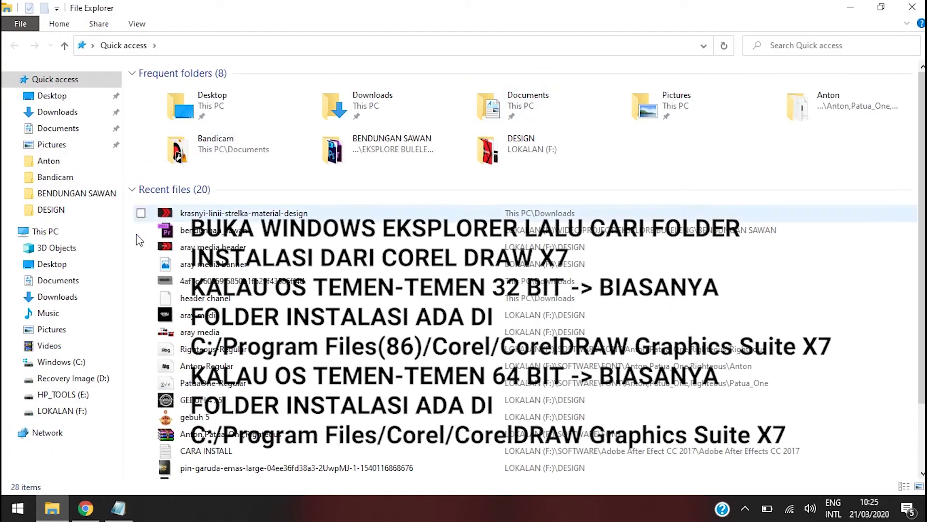
click(78, 365)
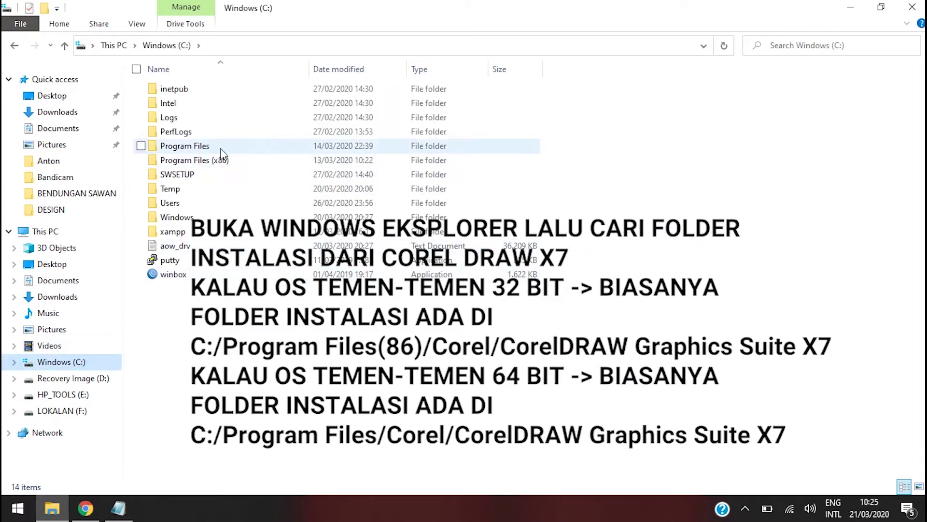
double_click(177, 149)
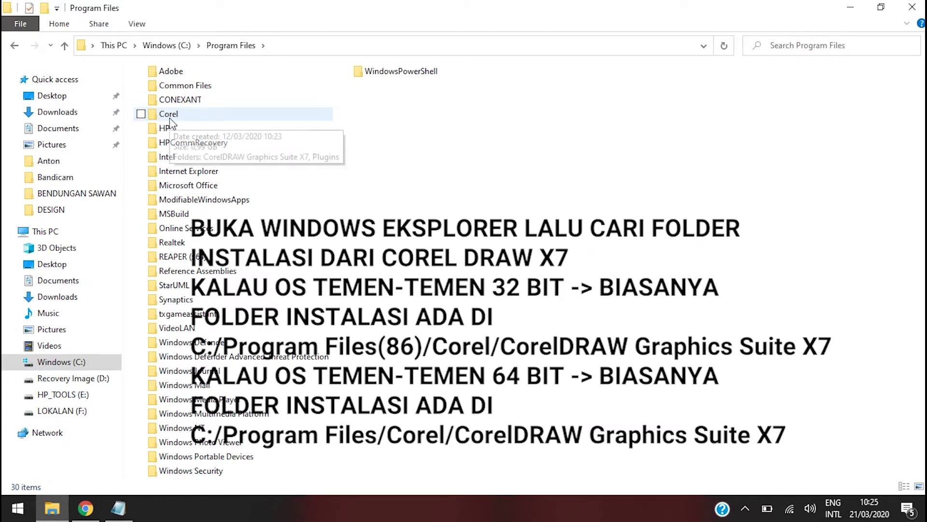
double_click(166, 116)
click(225, 92)
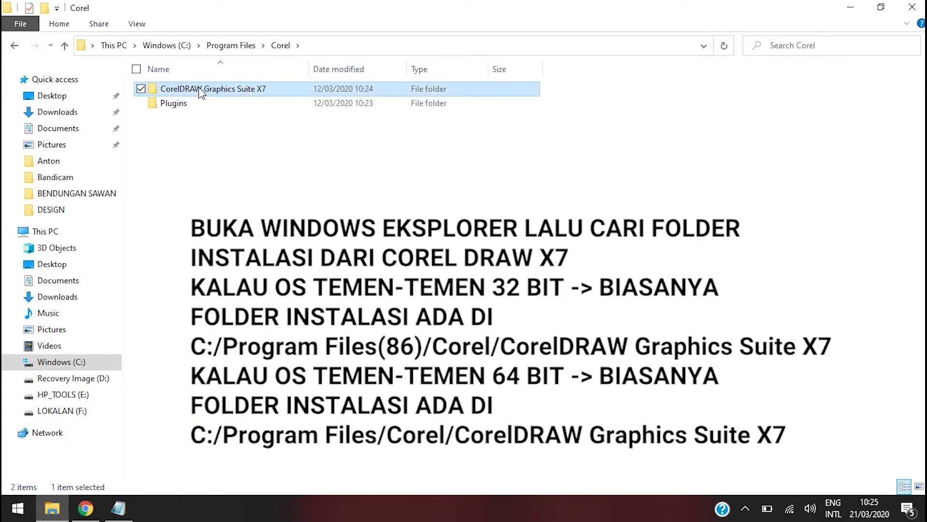
double_click(225, 92)
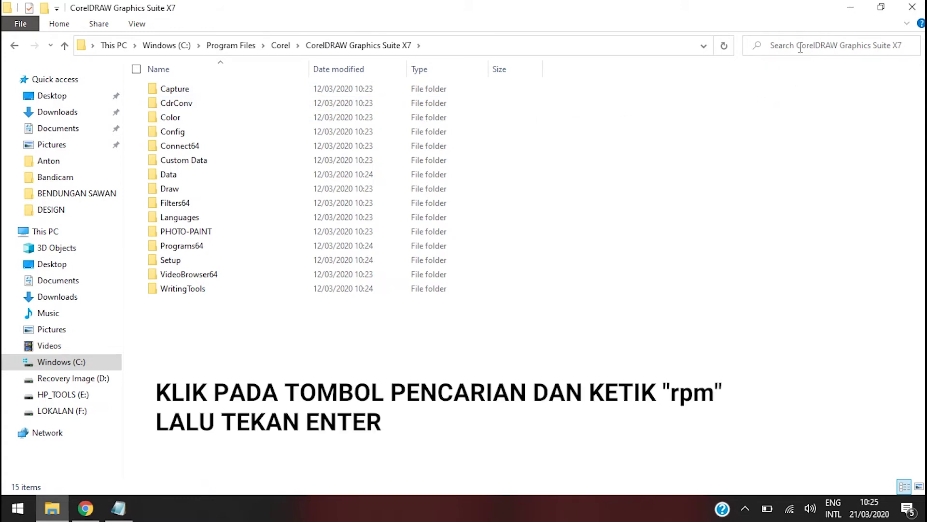
Step: Search the CorelDRAW Graphics Suite X7 folder for "rmp"
click(800, 49)
text(rmp)
click(907, 49)
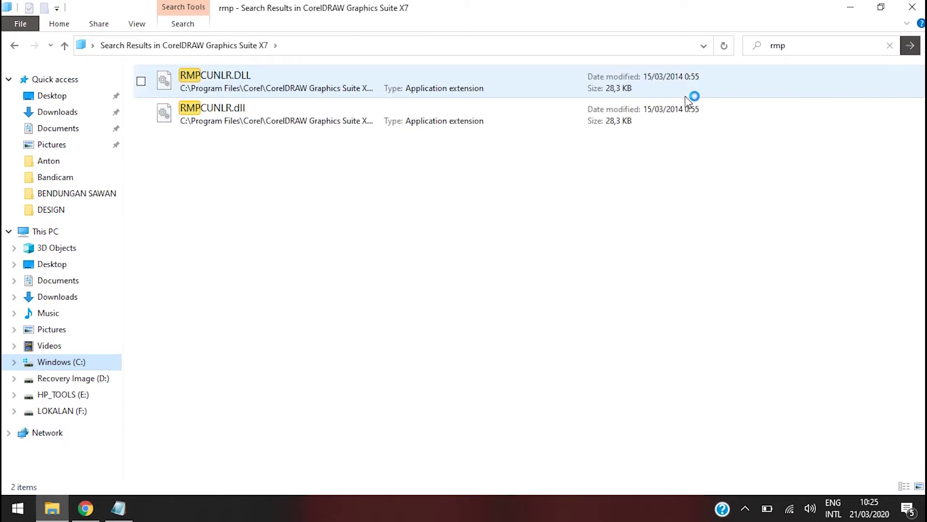
Step: Permanently delete all four RMPCUNLR.DLL files with administrator permission for all items, and refresh the file list
drag(313, 259, 215, 77)
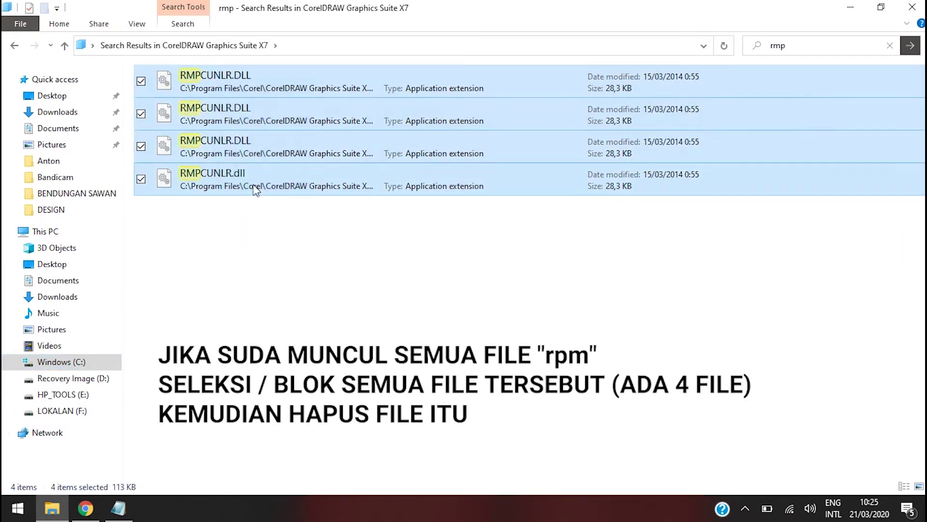
click(260, 244)
drag(261, 237, 191, 85)
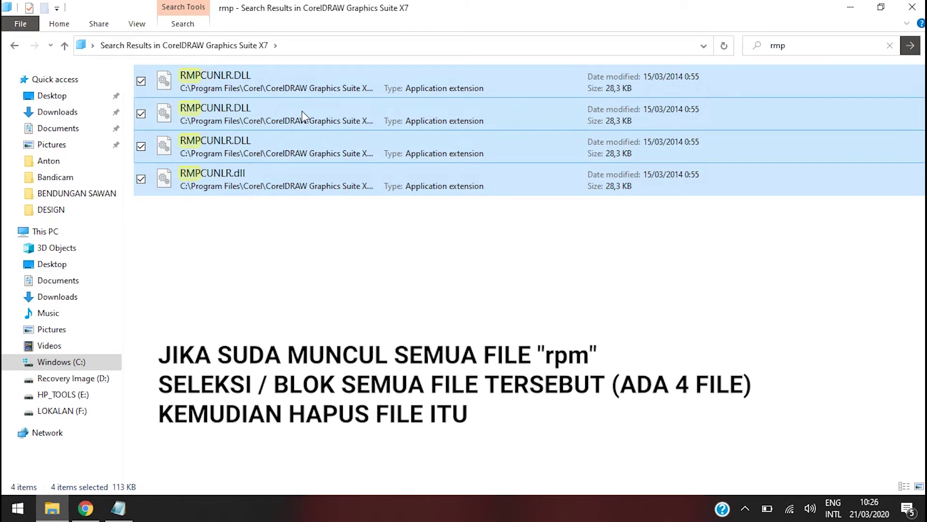
key(shift+Delete)
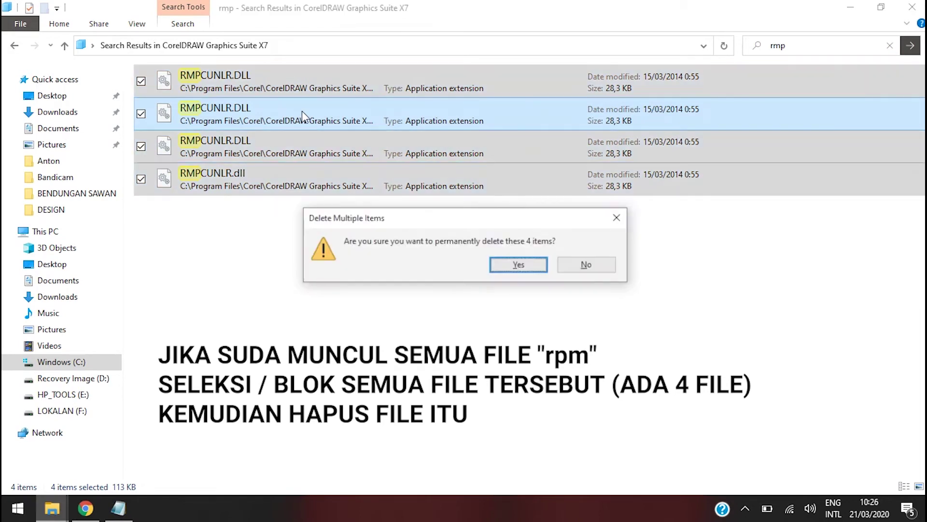
key(Return)
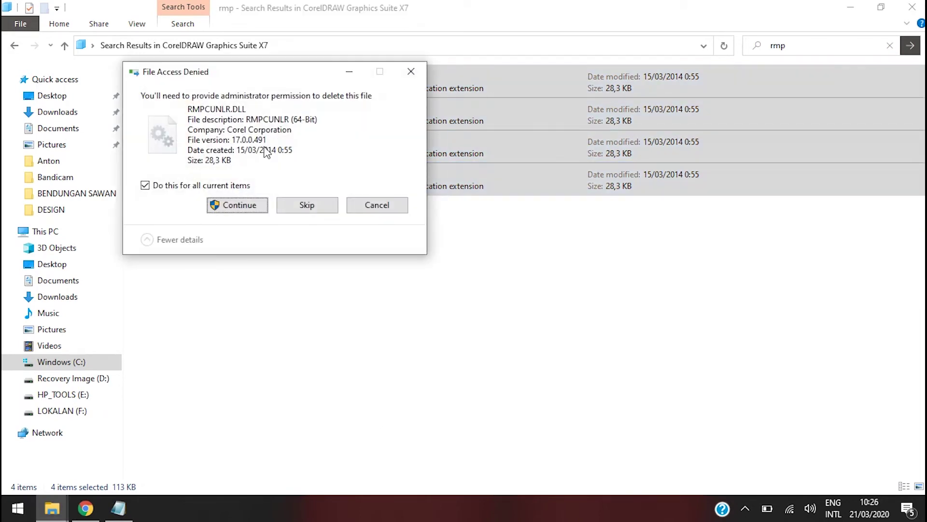
click(239, 206)
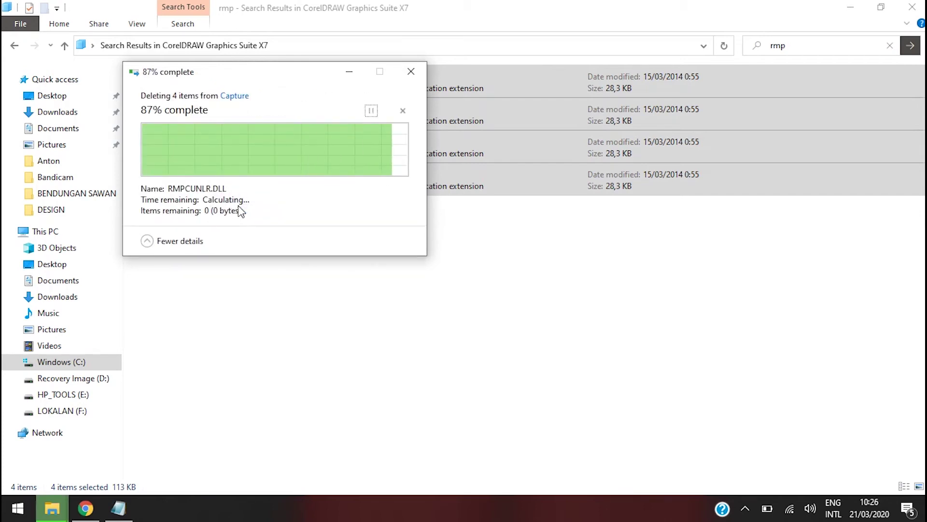
right_click(315, 234)
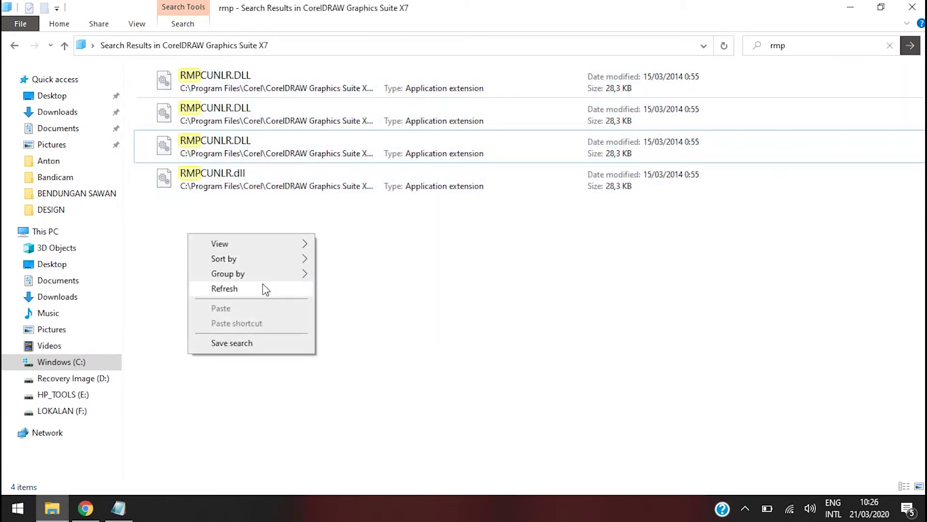
click(266, 288)
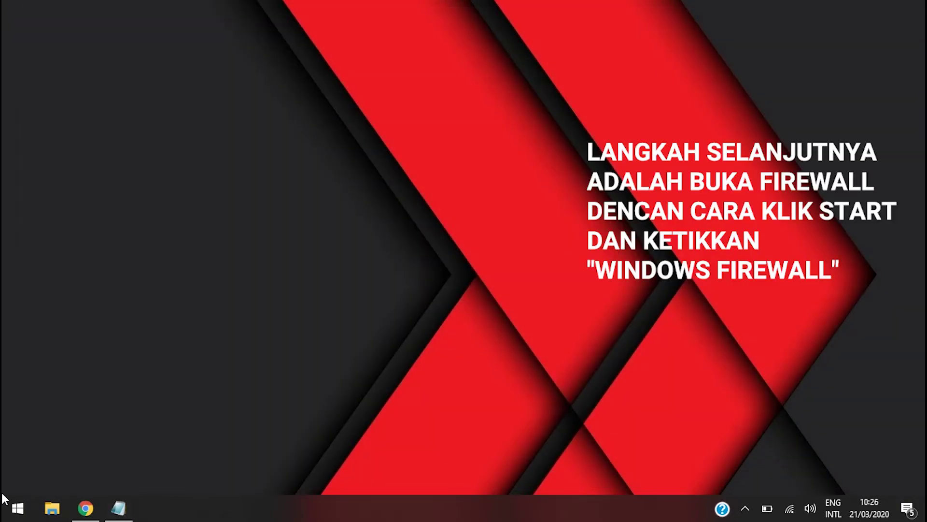
Step: Find Windows Defender Firewall with the search term "windows firewall" and open its advanced settings
click(8, 510)
text(windows de)
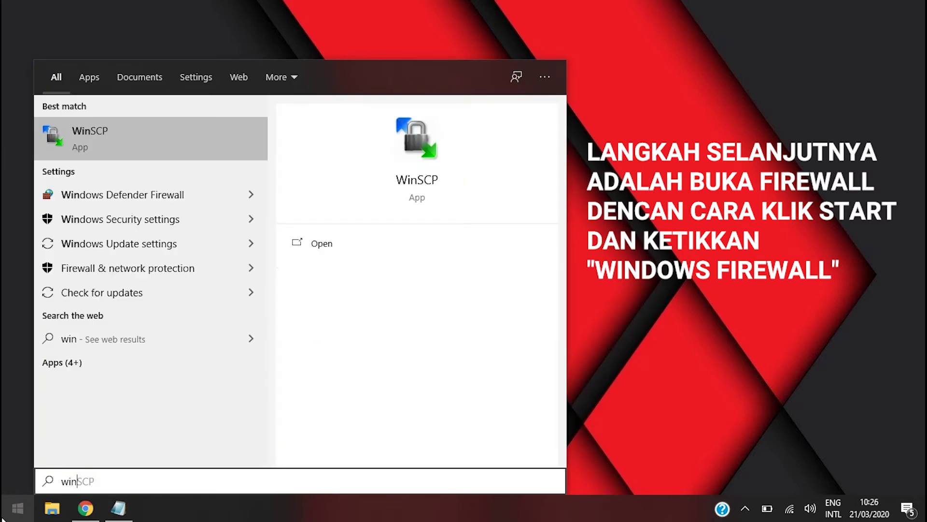
key(BackSpace)
key(BackSpace)
text(firewall)
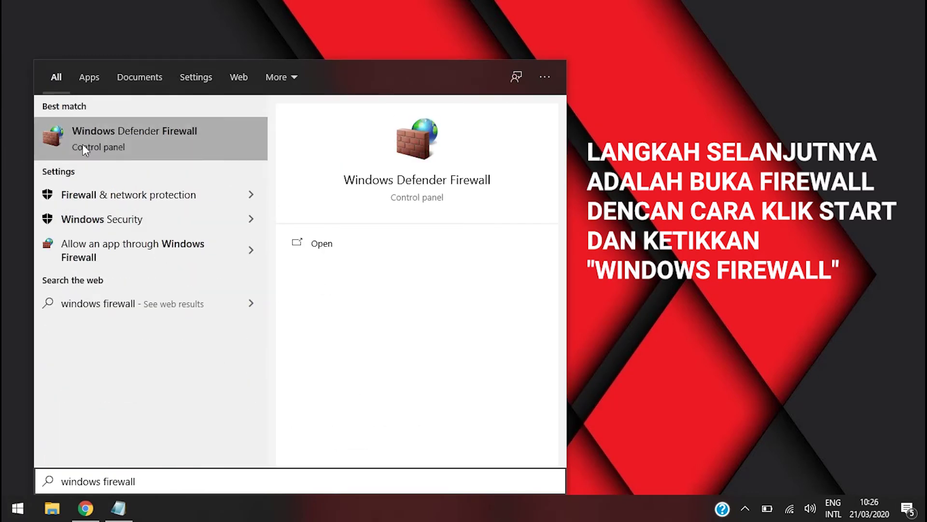
click(124, 142)
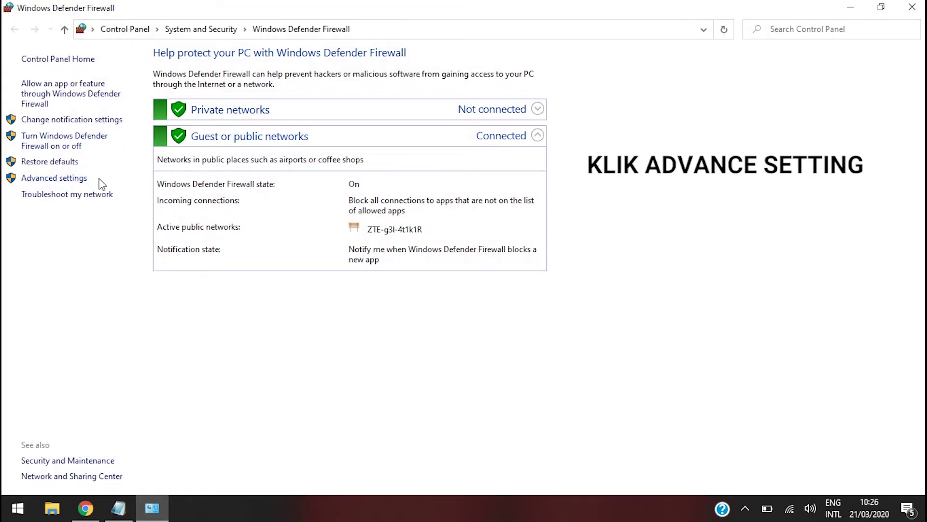
click(54, 179)
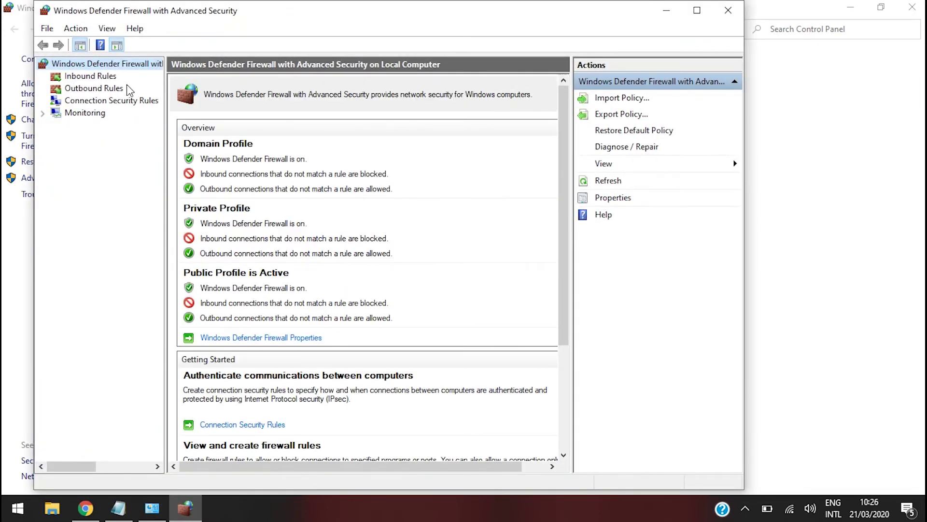
Step: Start a new outbound firewall rule of the Program type
click(94, 91)
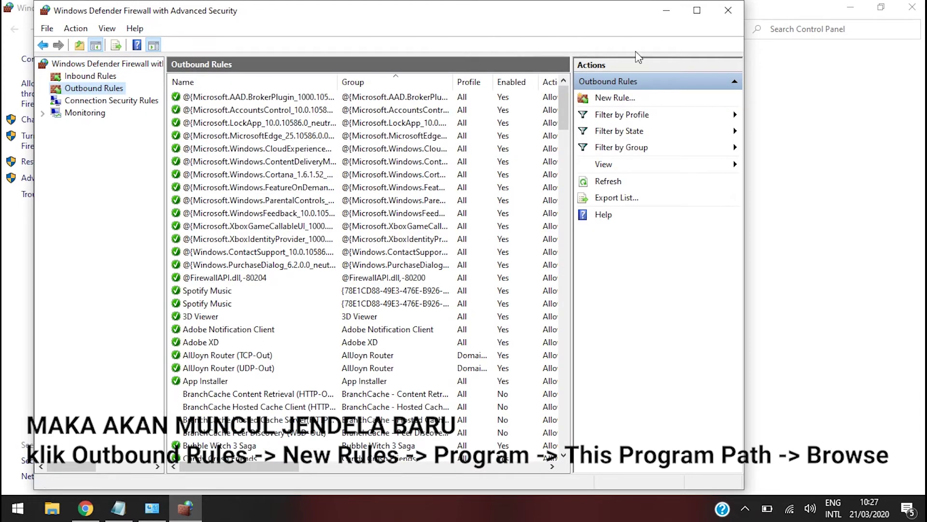
click(616, 99)
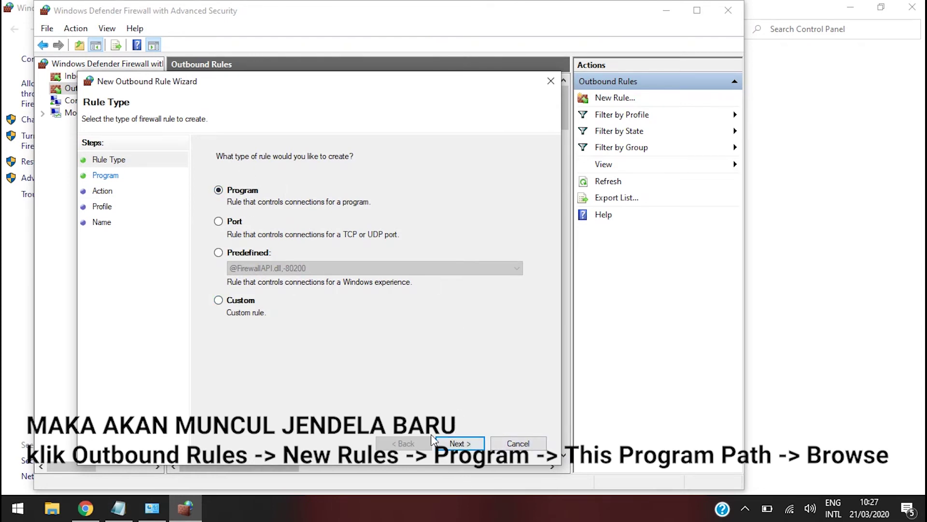
click(468, 444)
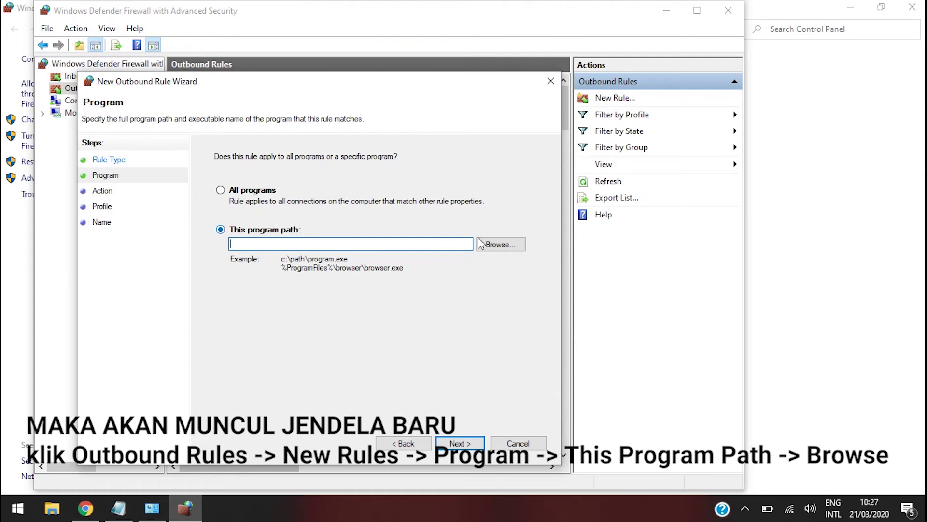
Step: Set the rule's program path to the CorelDRW application in C:, Program Files, Corel, CorelDRAW Graphics Suite X7, Programs64
click(503, 248)
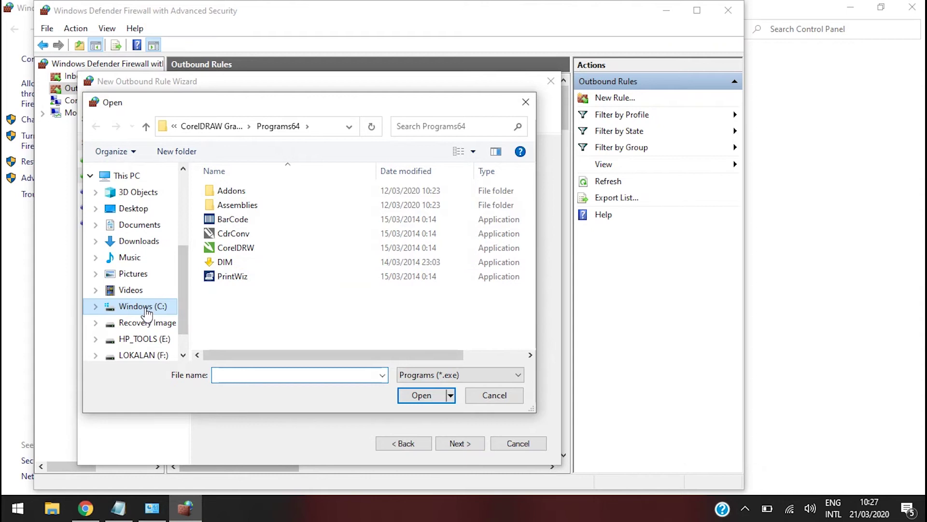
click(146, 310)
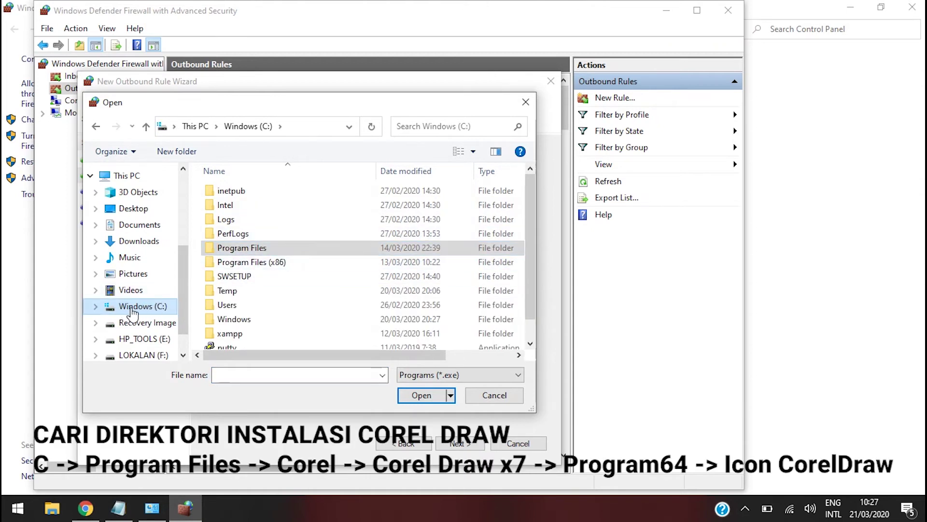
double_click(243, 248)
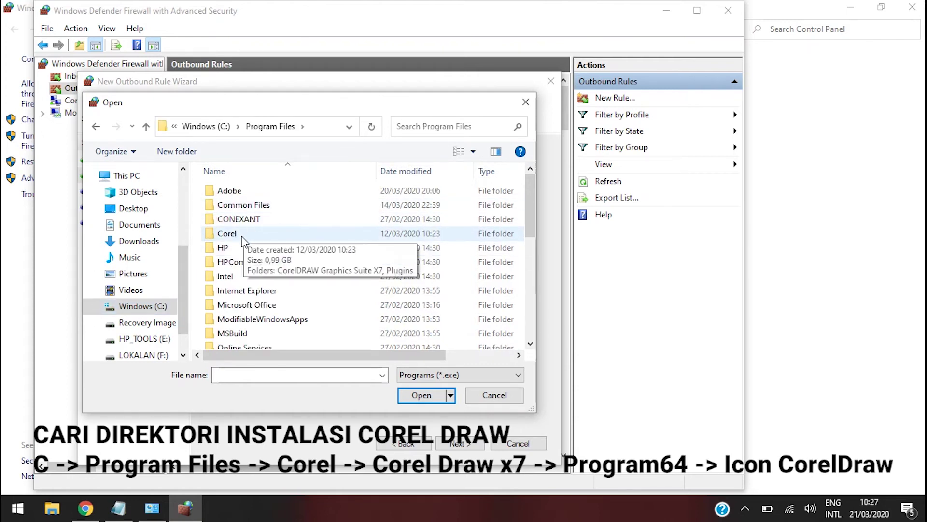
double_click(227, 235)
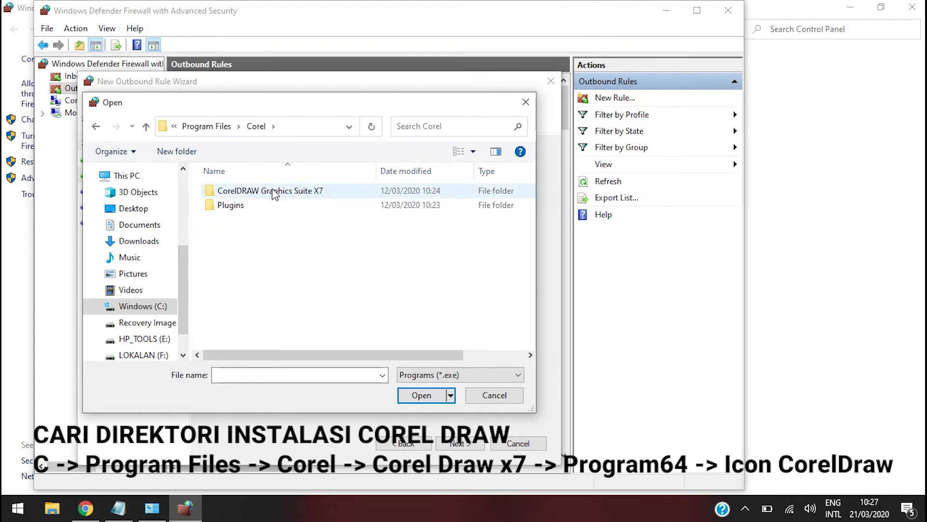
double_click(296, 193)
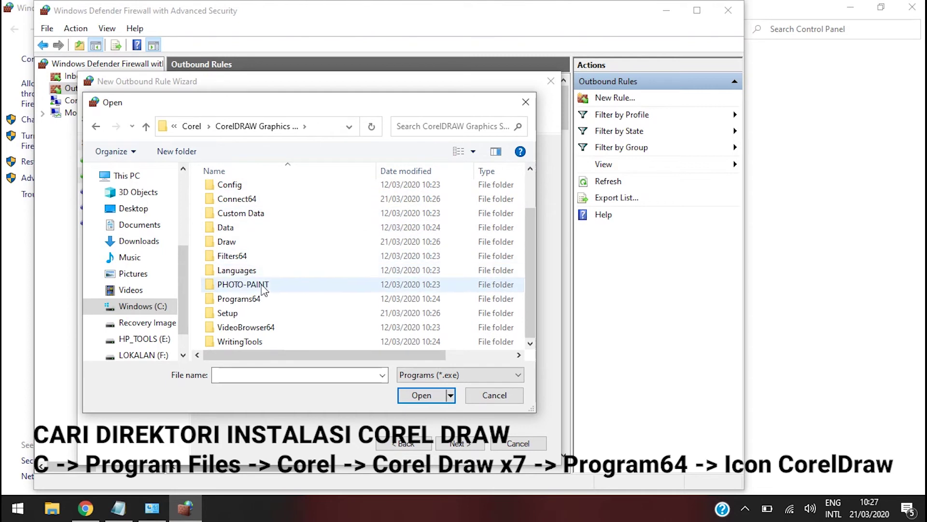
click(269, 301)
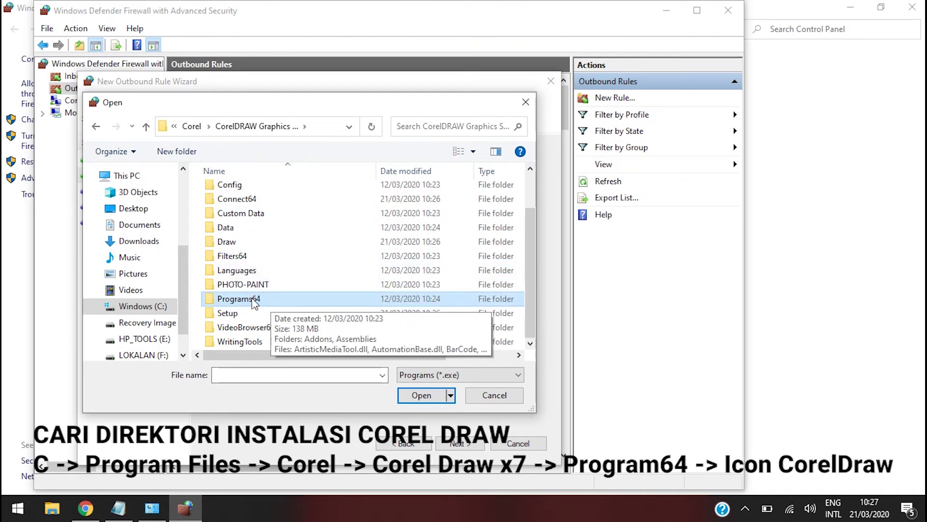
double_click(251, 297)
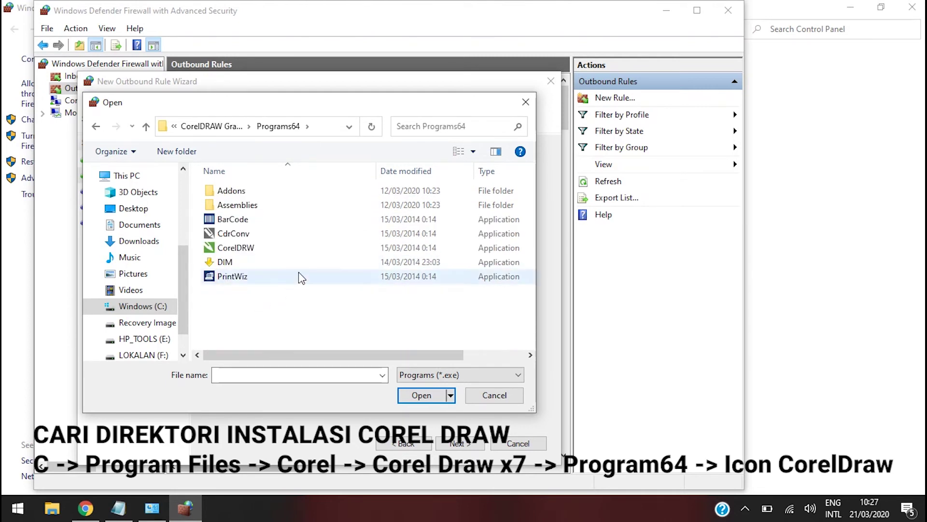
click(248, 247)
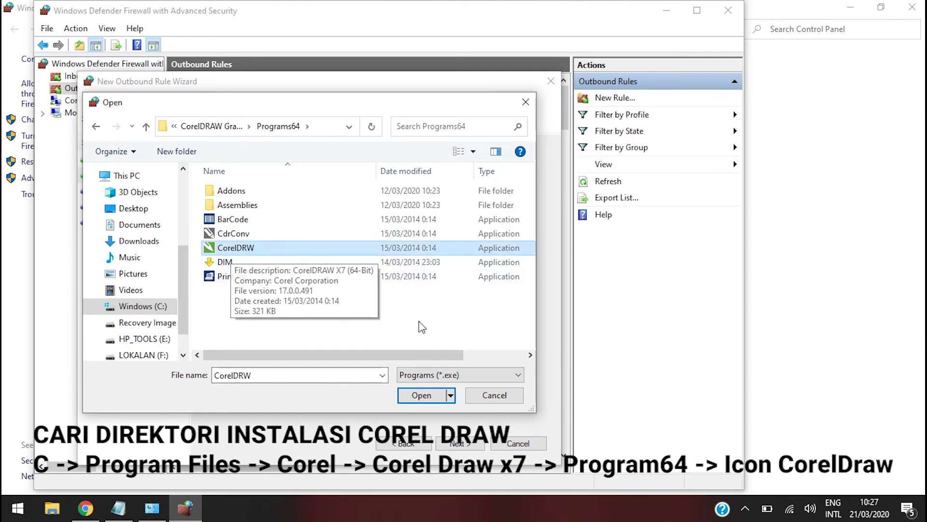
click(430, 396)
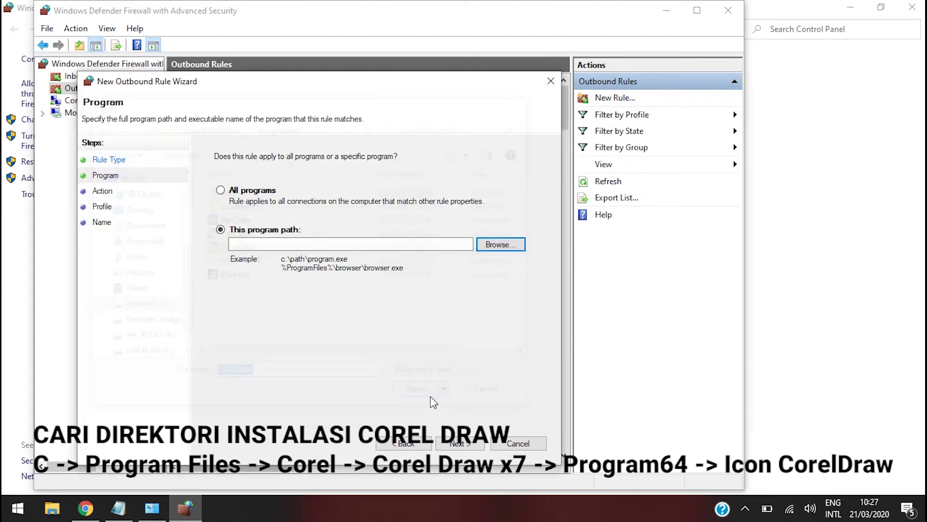
click(249, 245)
drag(236, 245, 466, 256)
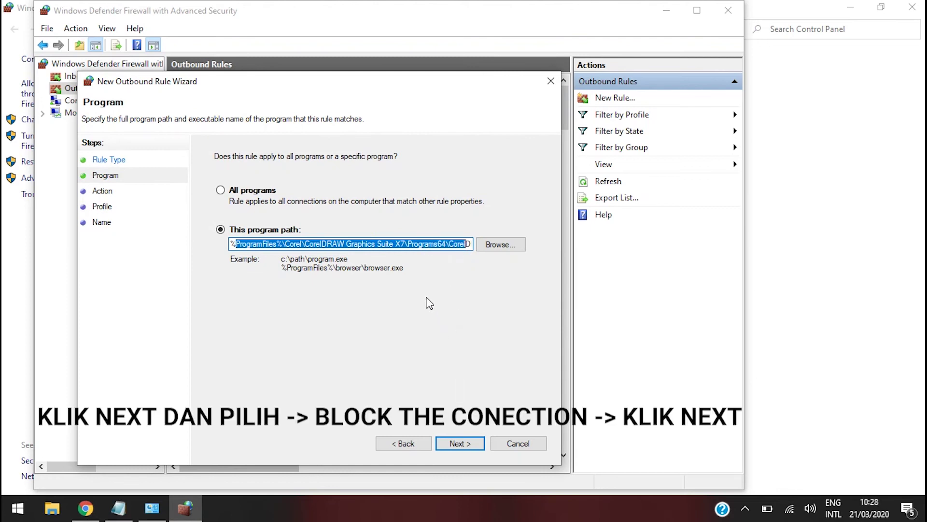
Step: Set the rule to block the connection and keep it applied to the Domain, Private and Public profiles
click(457, 442)
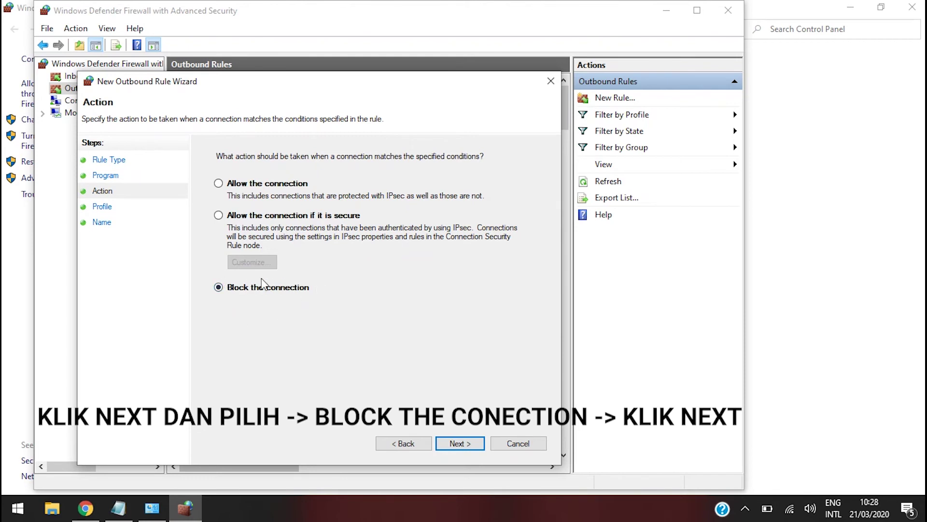
click(471, 446)
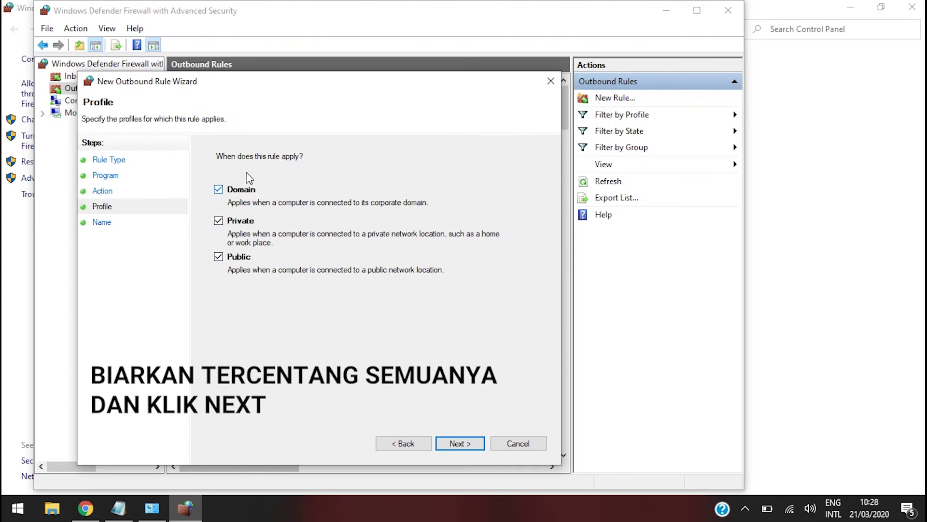
click(462, 445)
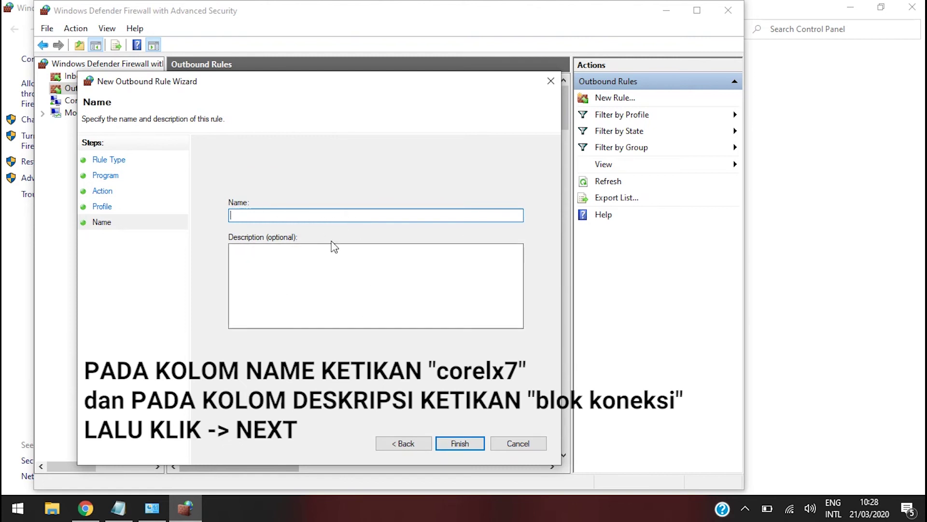
Step: Name the rule "corelx7" with the description "blok koneksi" and finish creating it
click(237, 250)
text(blok koneksi)
click(459, 442)
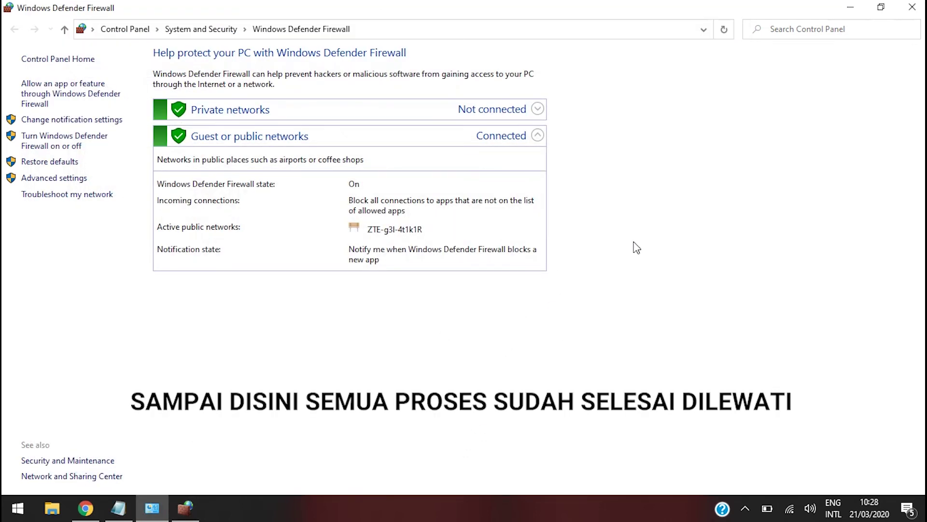
Step: Close both Windows Defender Firewall windows and refresh the desktop
click(910, 7)
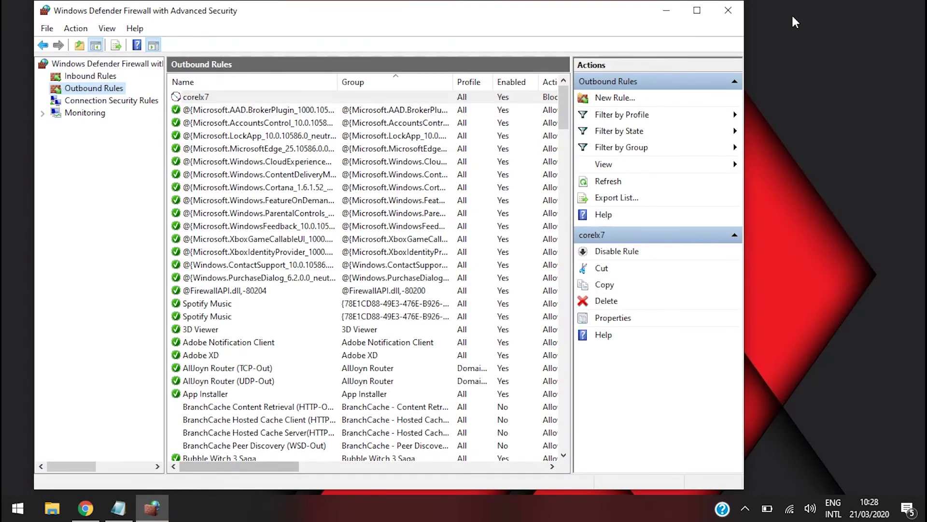
click(729, 11)
right_click(561, 43)
click(536, 84)
right_click(557, 56)
click(513, 100)
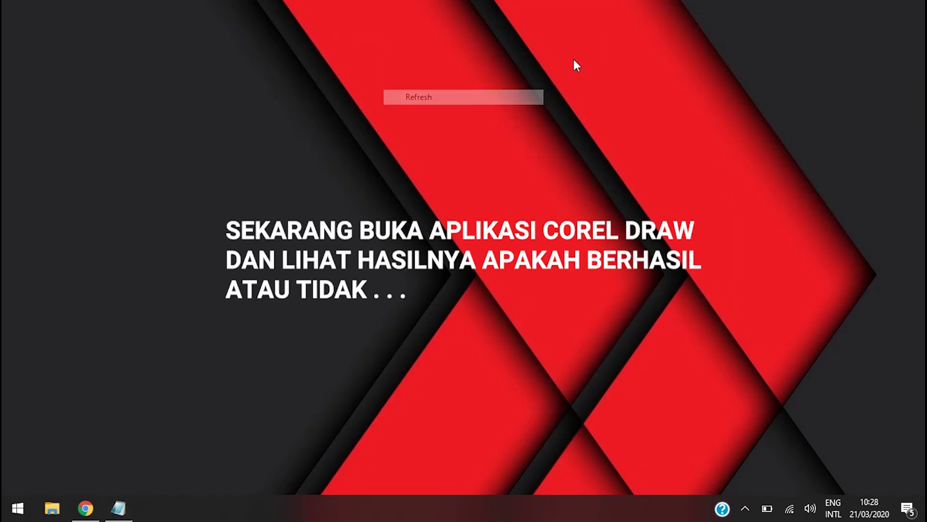
right_click(572, 59)
click(521, 99)
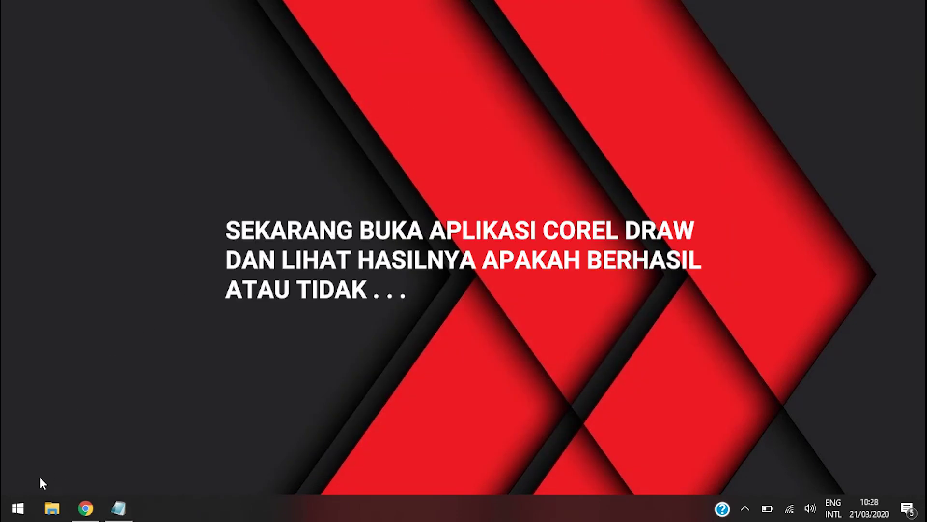
Step: Launch CorelDRAW X7 (64-Bit) and create a new A4 document with the default CMYK, 300 dpi settings
click(17, 509)
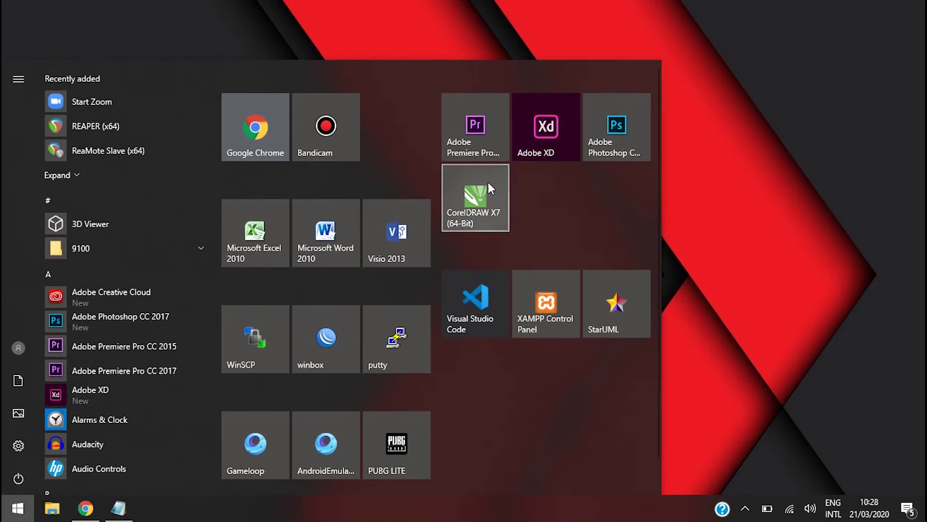
click(467, 205)
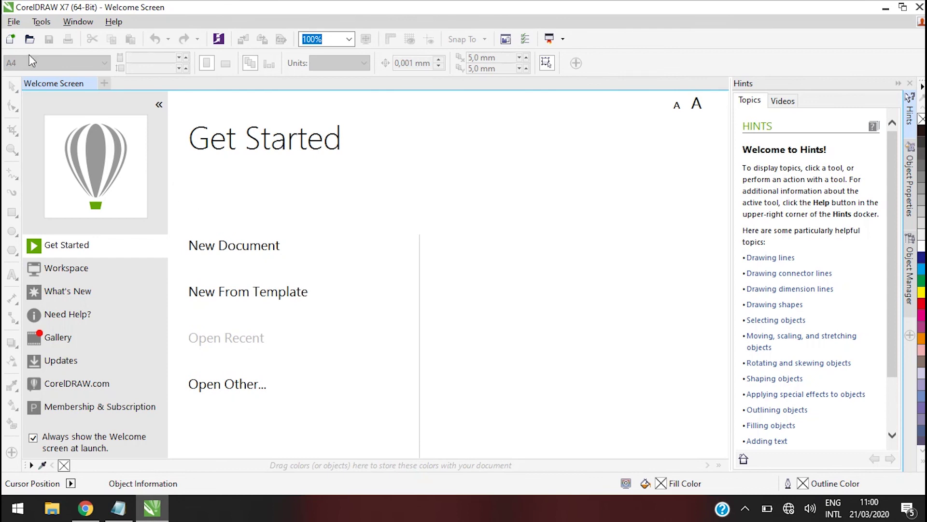
click(14, 21)
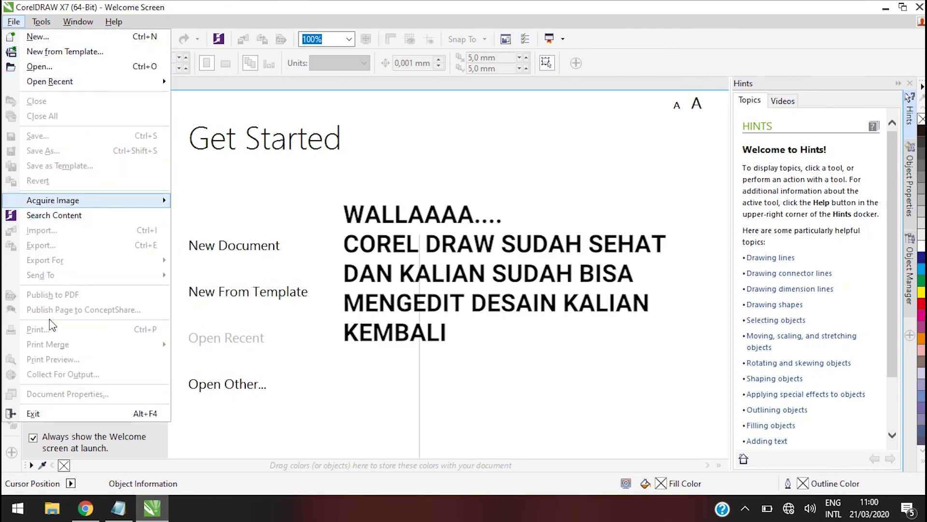
click(444, 150)
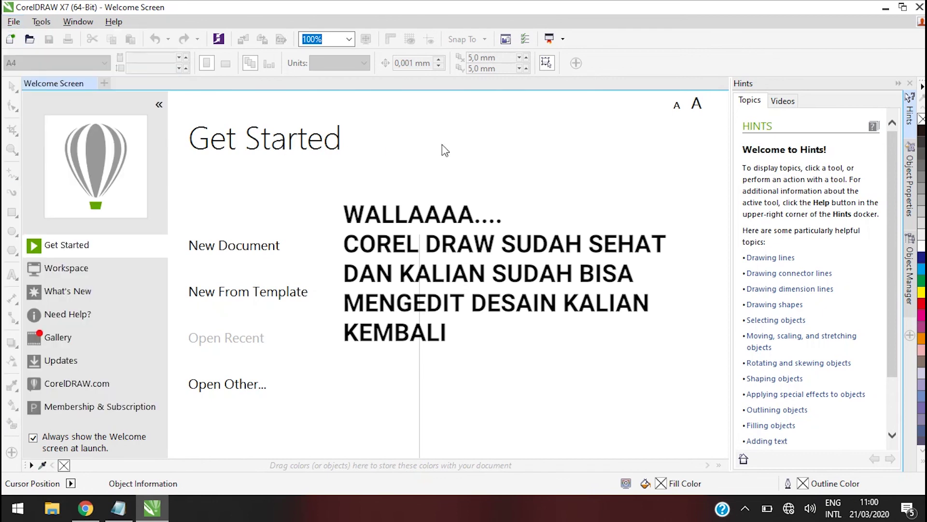
click(257, 249)
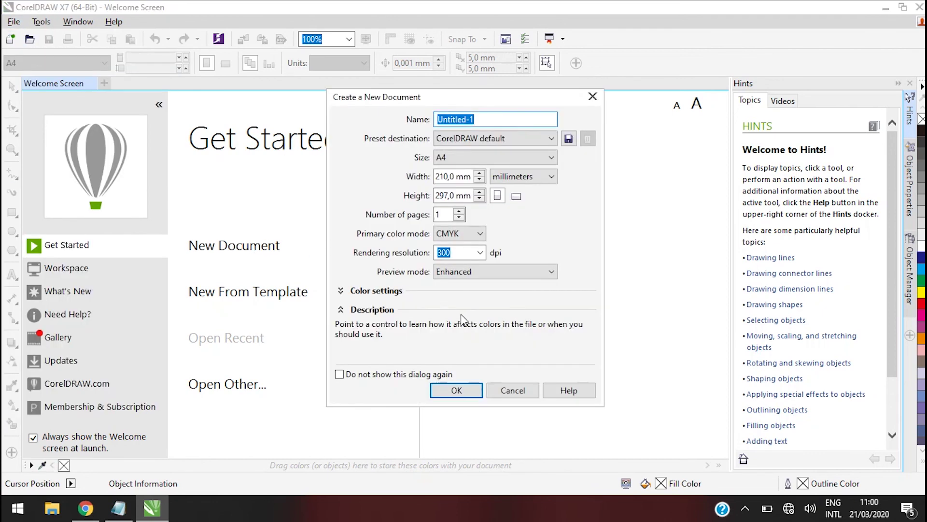
click(459, 391)
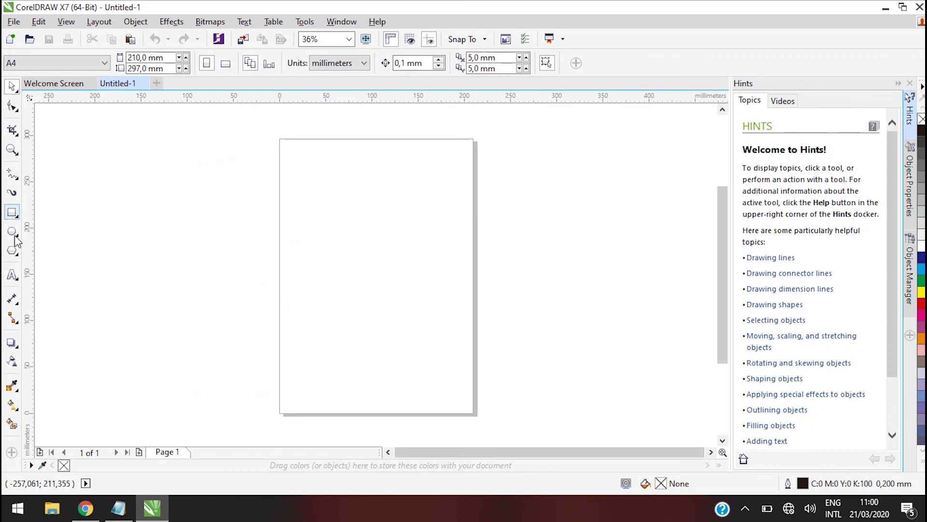
Step: Add the artistic text "BERHASIL" near the left edge of the page with the Text tool
click(13, 275)
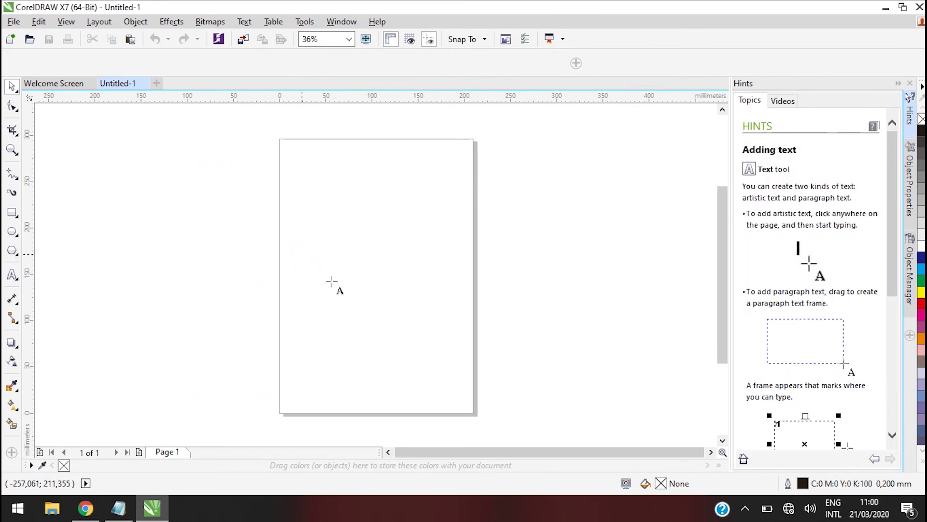
click(303, 251)
text(BERHASIL)
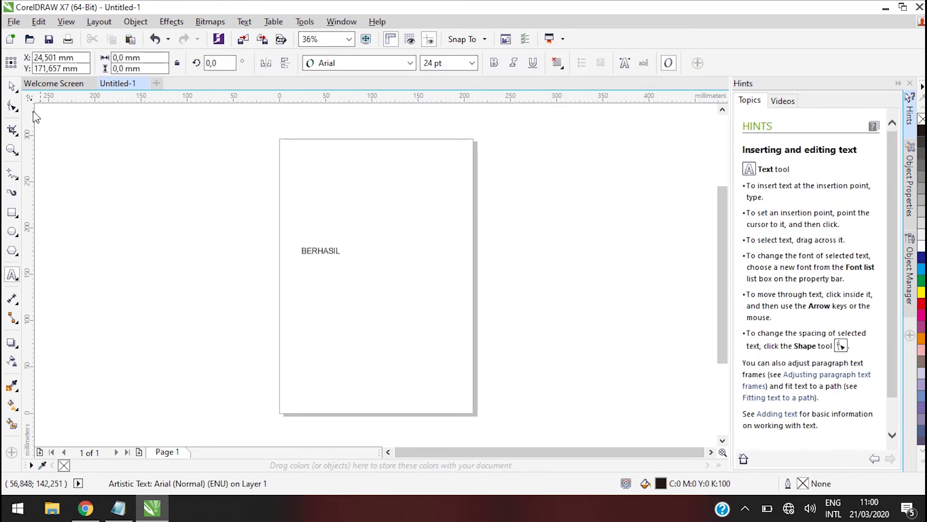
Step: Centre the "BERHASIL" text on the page and close CorelDRAW
click(14, 86)
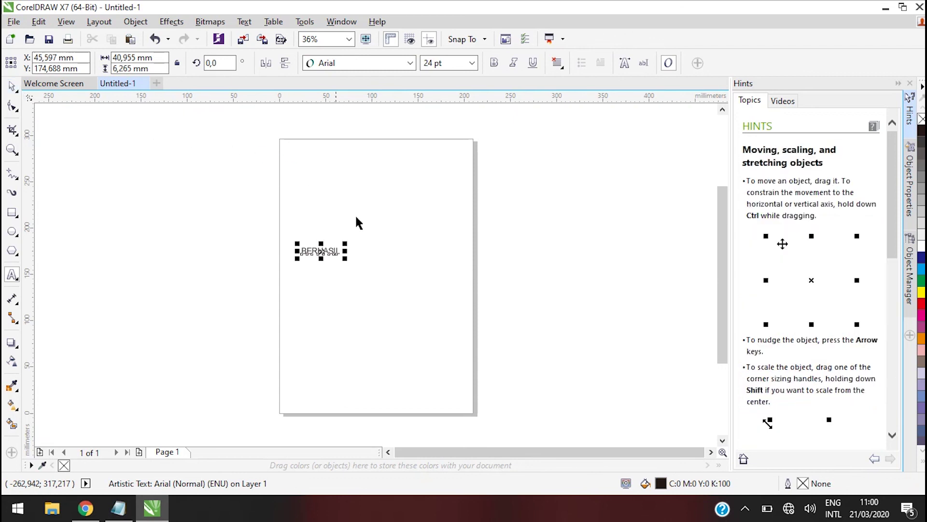
key(p)
scroll(381, 280, up, 5)
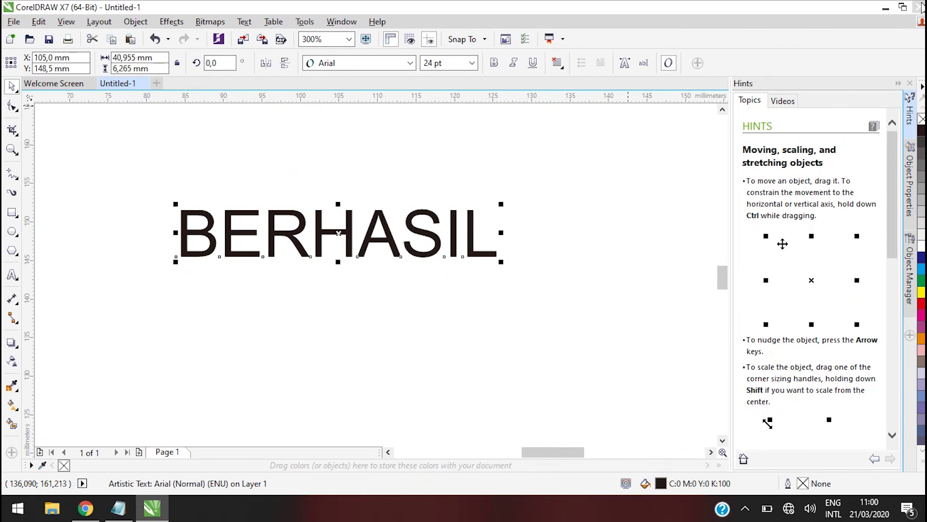
click(920, 7)
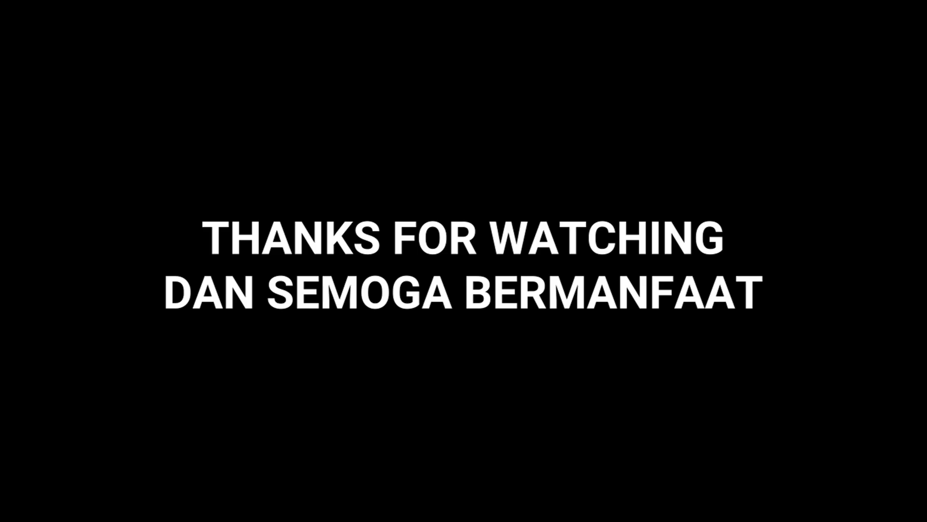